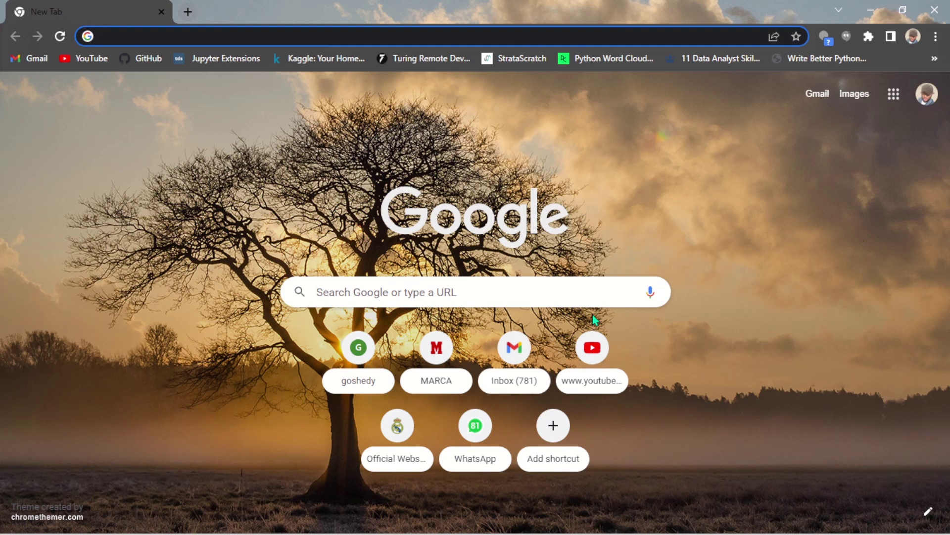
- Open the Google apps panel on the new tab page and scroll down to Drive
{"action": "left_click", "coordinate": [893, 94]}
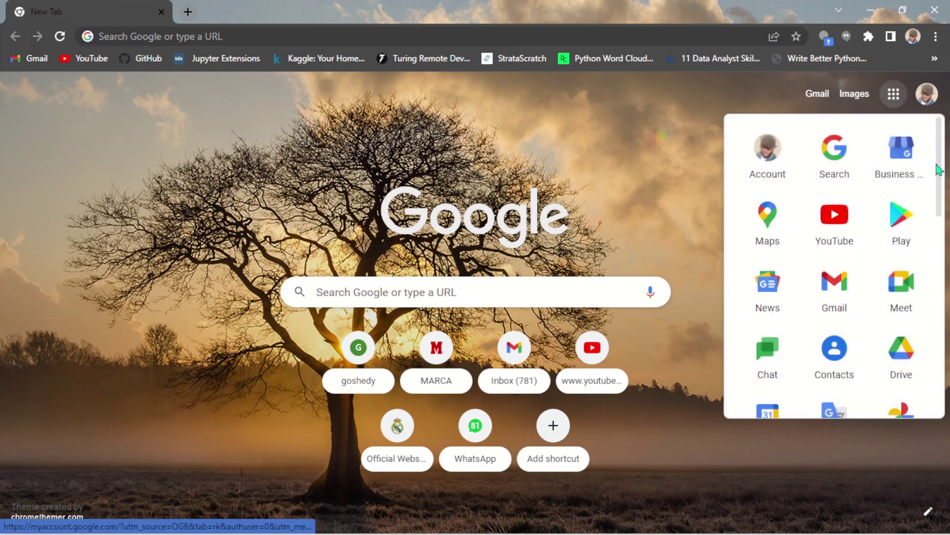
{"action": "scroll", "coordinate": [941, 167], "scroll_direction": "down", "scroll_amount": 2}
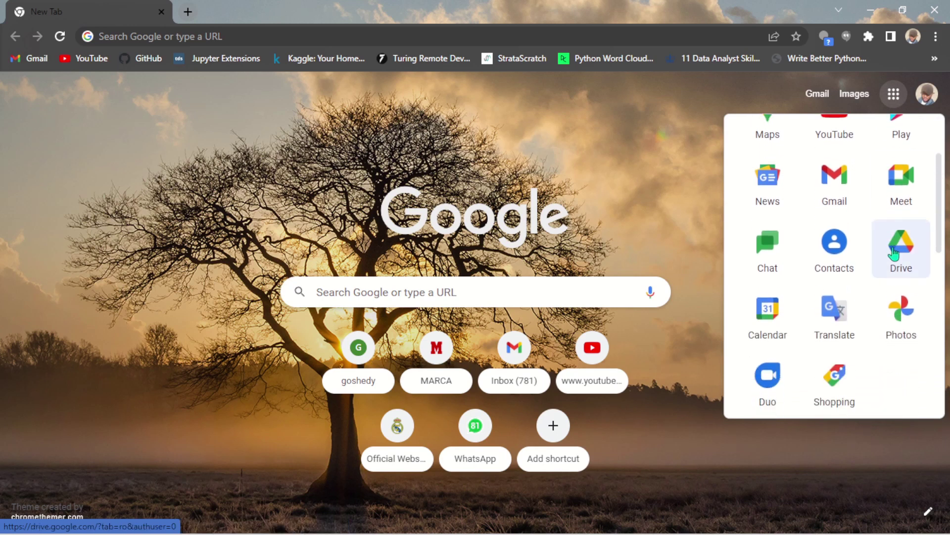
- Launch Google Drive from the apps panel to reach the My Drive page
{"action": "left_click", "coordinate": [898, 252]}
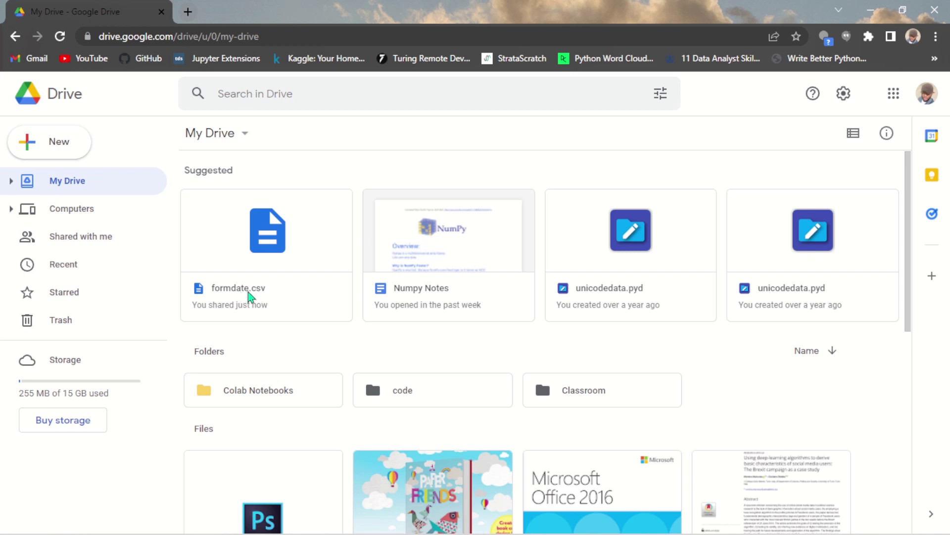
{"action": "right_click", "coordinate": [233, 292]}
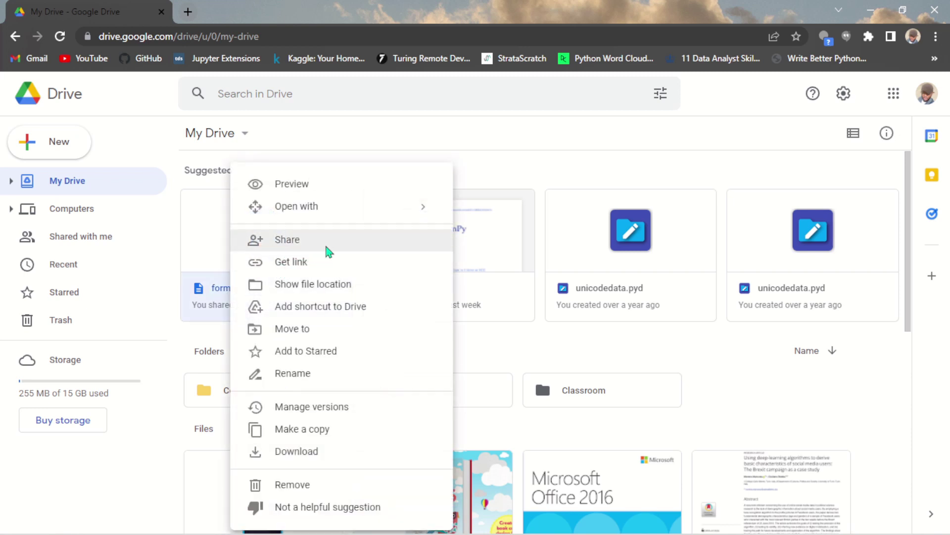
{"action": "left_click", "coordinate": [327, 253]}
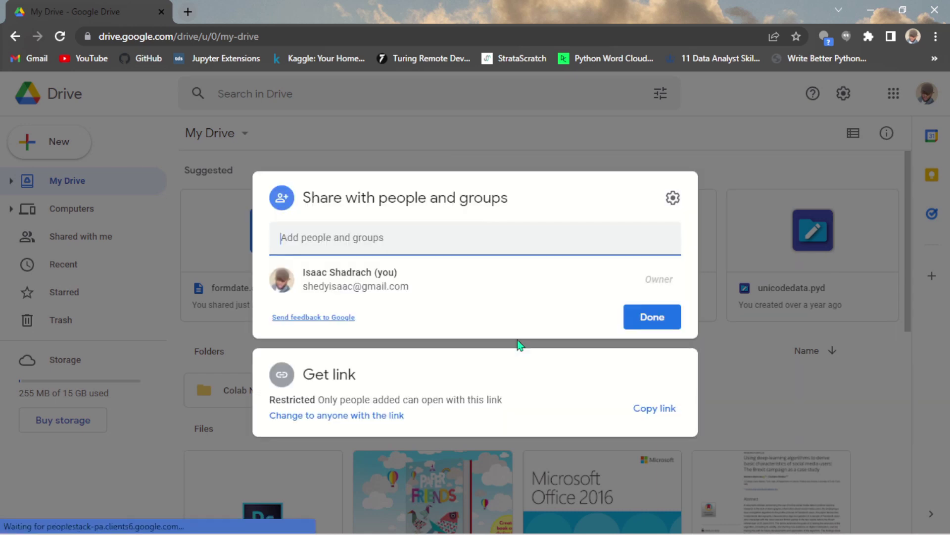
{"action": "left_click", "coordinate": [340, 241]}
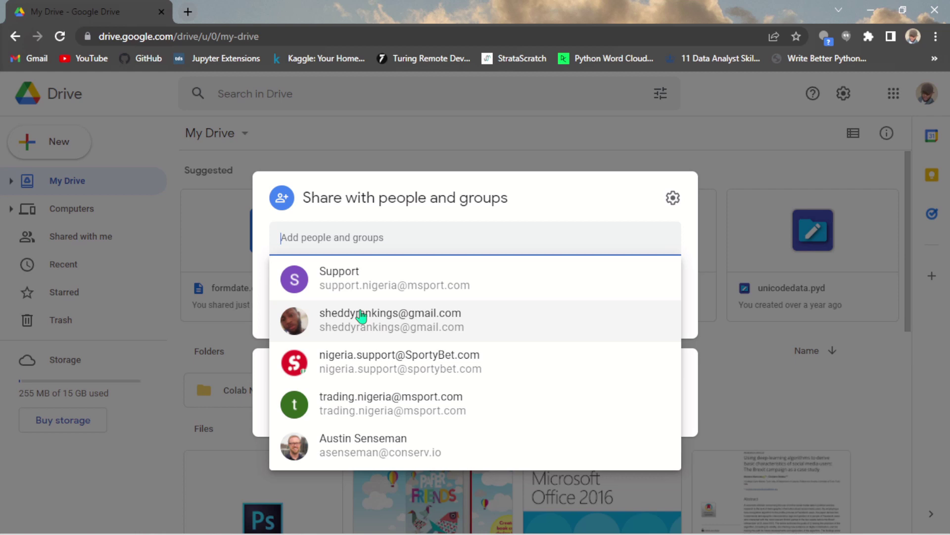
{"action": "left_click", "coordinate": [361, 316]}
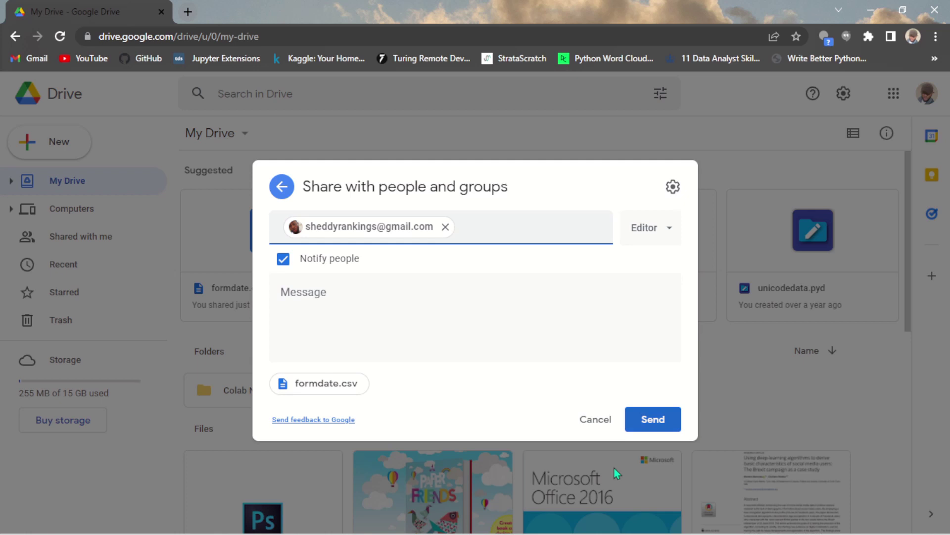
{"action": "left_click", "coordinate": [598, 422]}
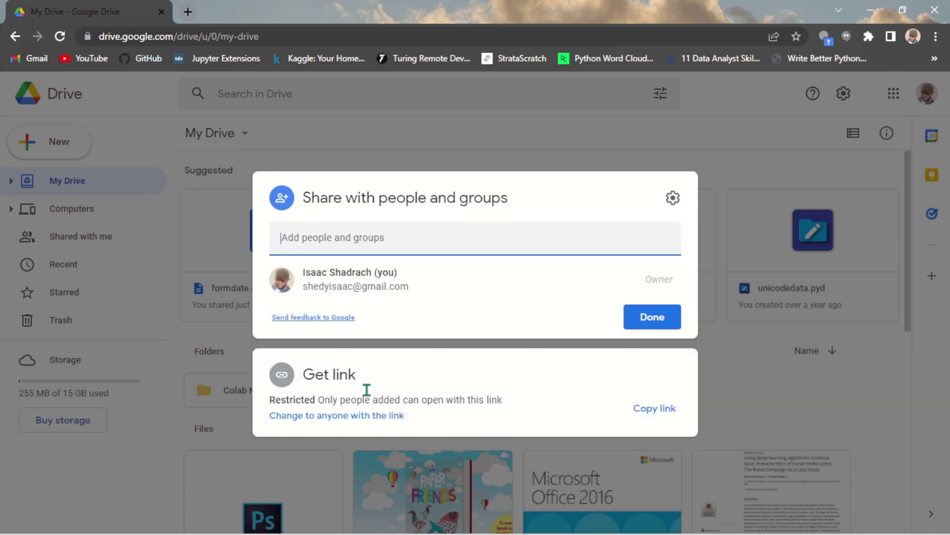
{"action": "left_click", "coordinate": [593, 141]}
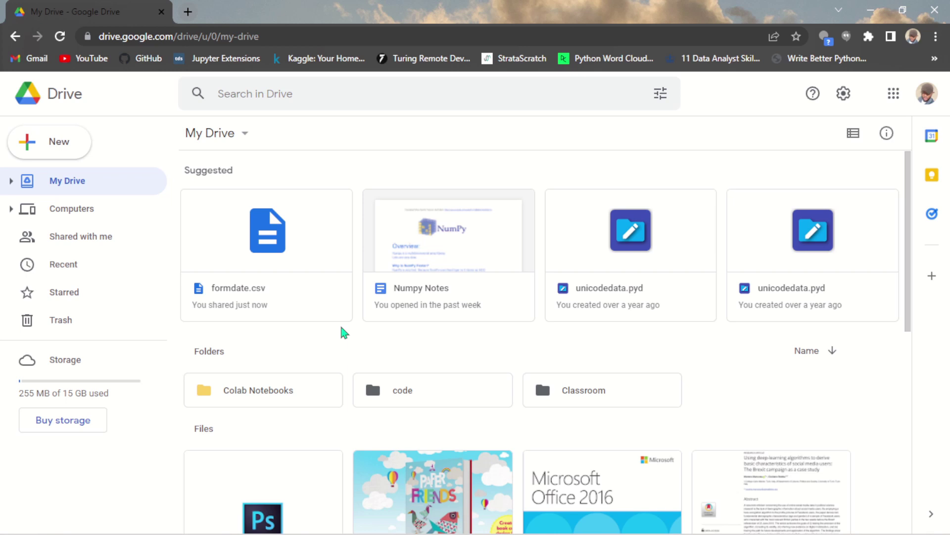
- Open the Get link sharing dialog for formdate.csv and select its URL
{"action": "right_click", "coordinate": [286, 289]}
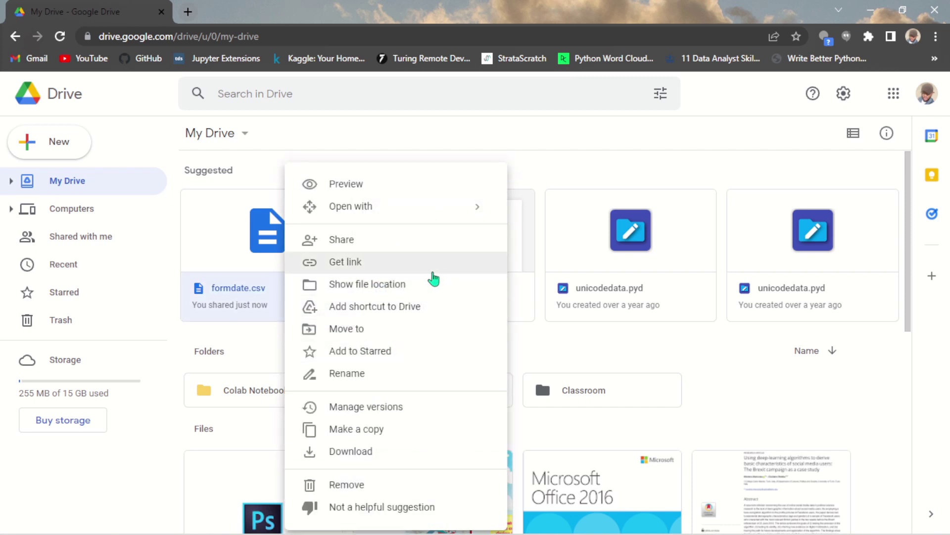
{"action": "left_click", "coordinate": [434, 270]}
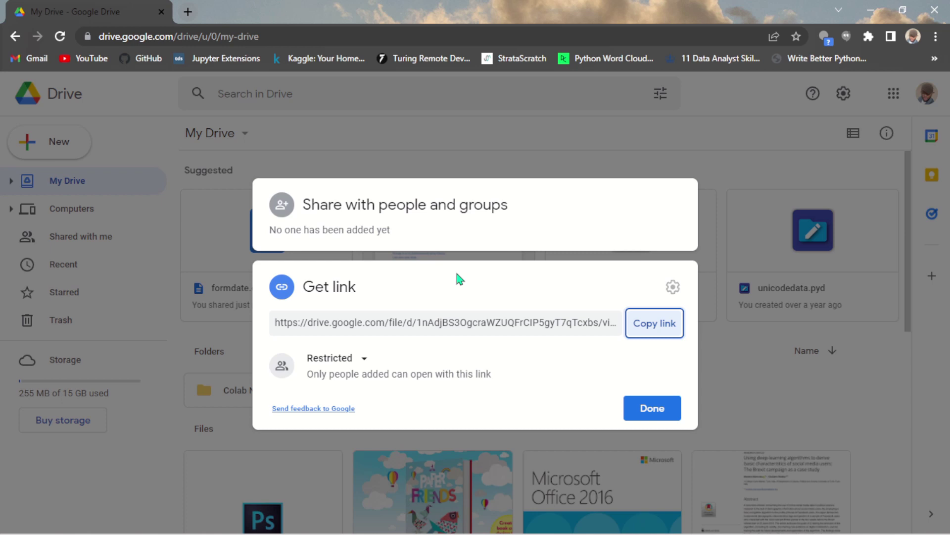
{"action": "left_click", "coordinate": [279, 322]}
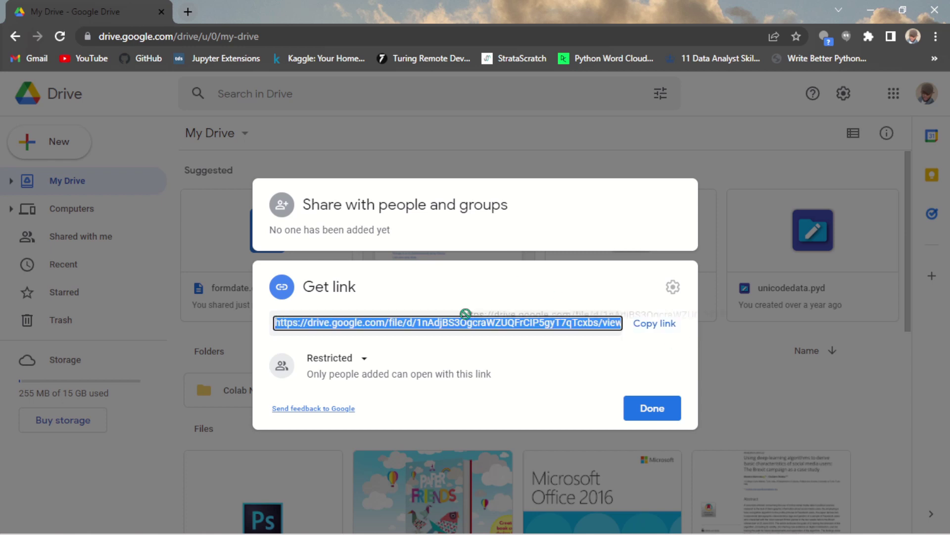
{"action": "left_click", "coordinate": [551, 293]}
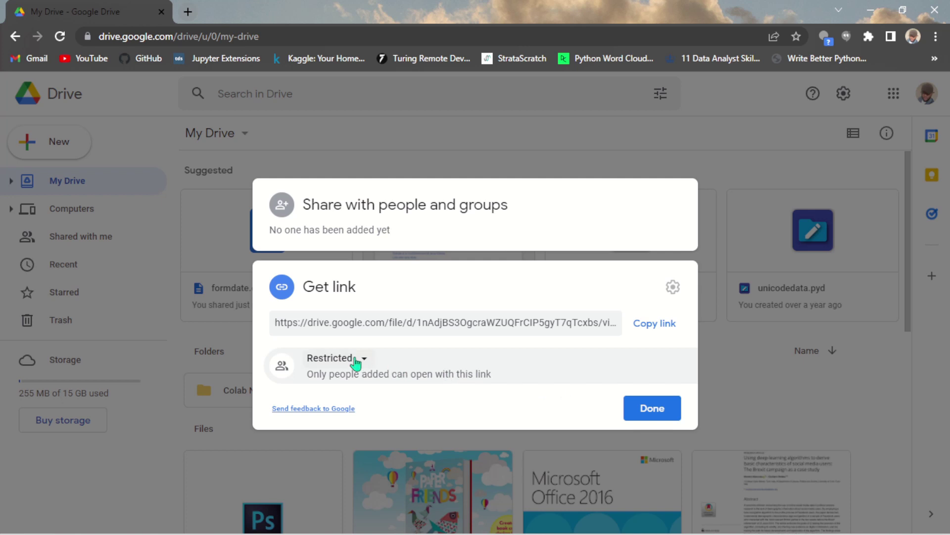
- Set formdate.csv's link access to Anyone with the link as Editor, then copy the link
{"action": "left_click", "coordinate": [355, 360]}
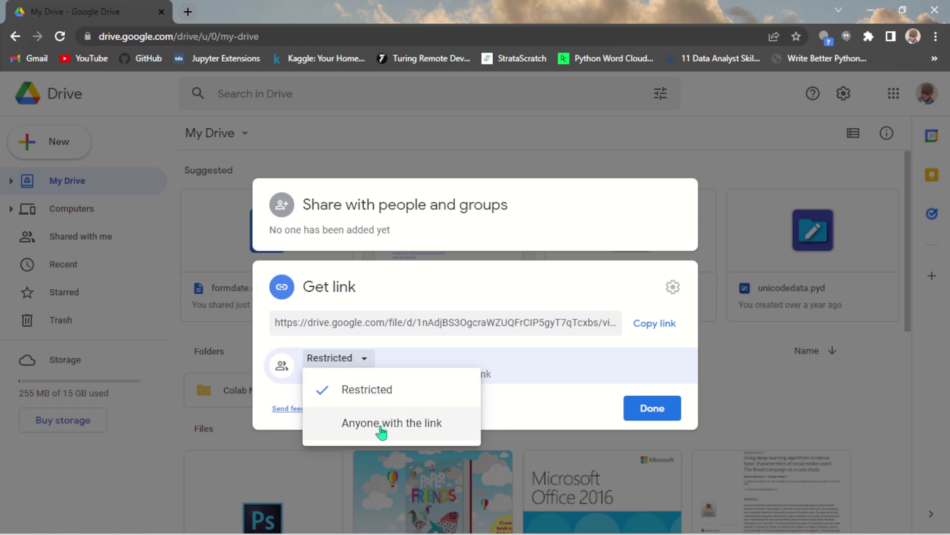
{"action": "left_click", "coordinate": [380, 429]}
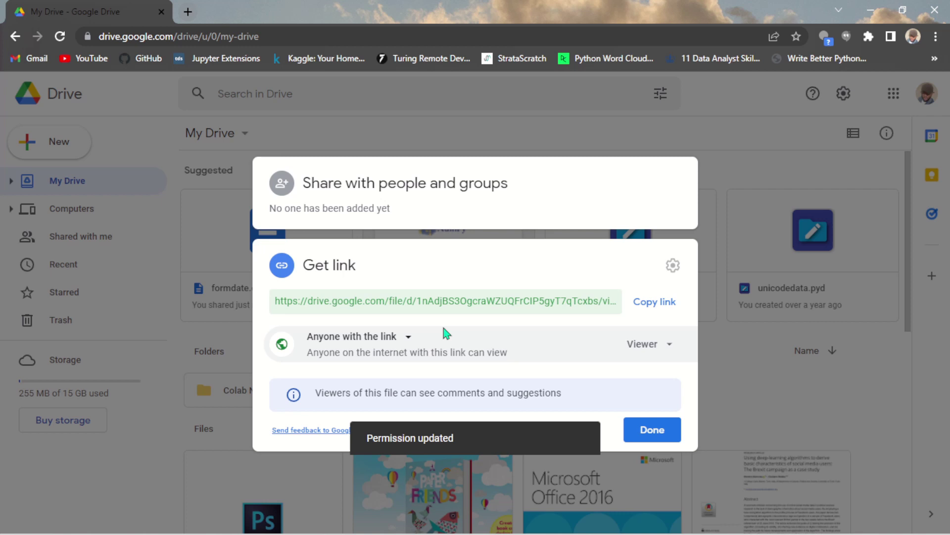
{"action": "left_click", "coordinate": [657, 350]}
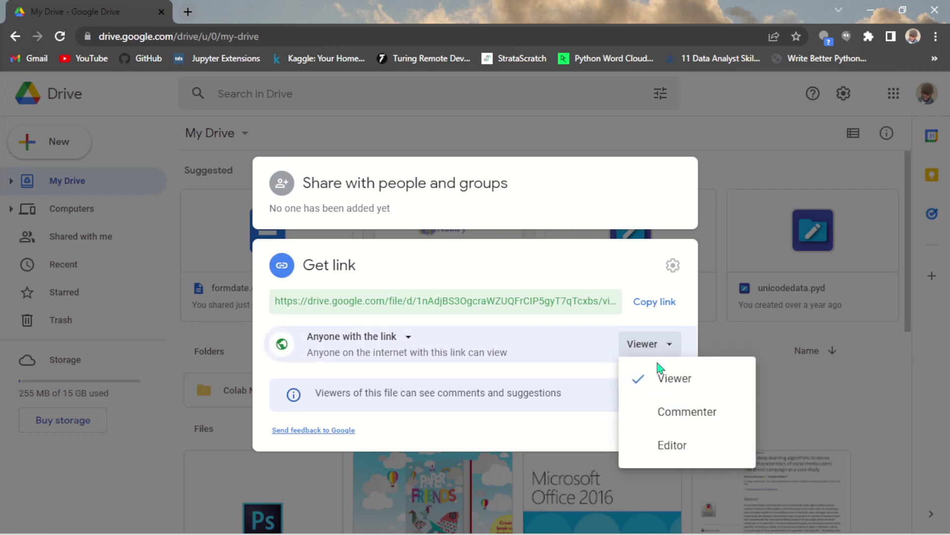
{"action": "left_click", "coordinate": [678, 447]}
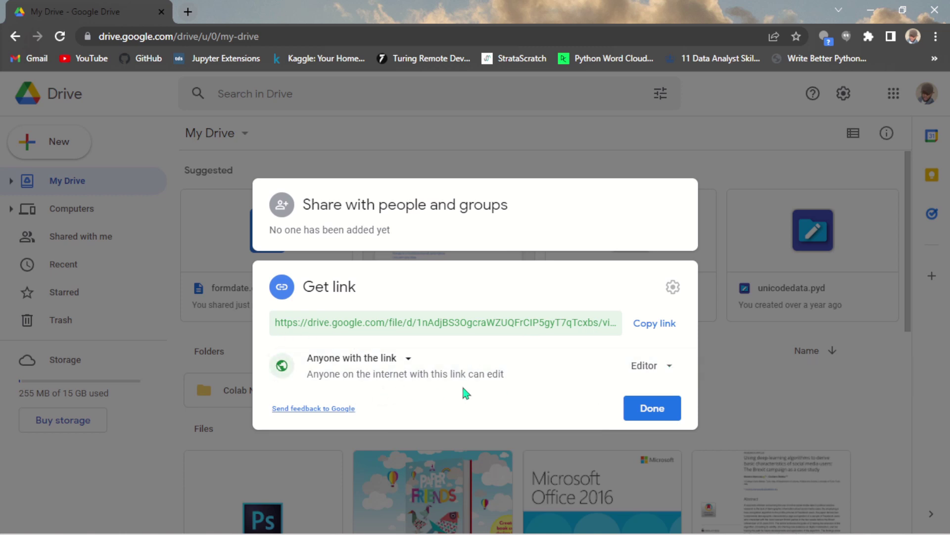
{"action": "left_click", "coordinate": [651, 327]}
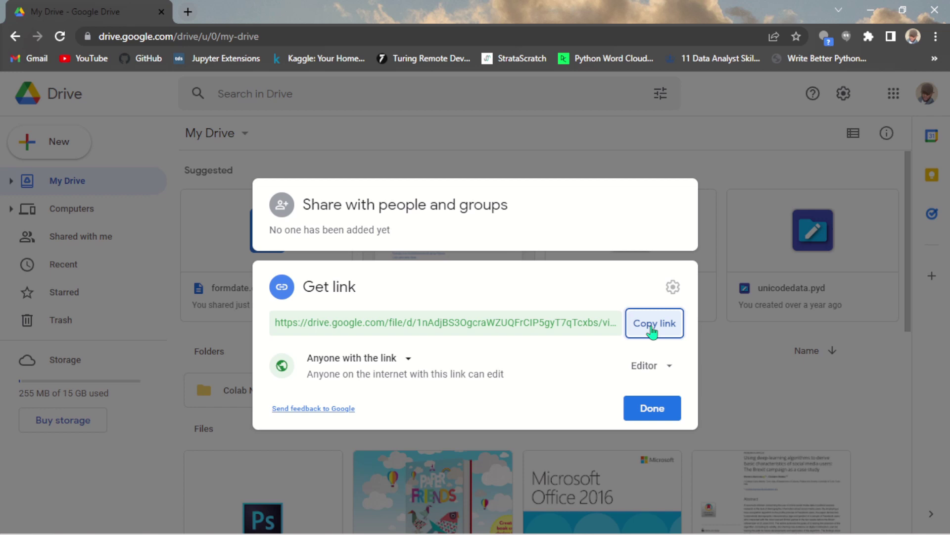
- Close the sharing dialog and load the copied formdate.csv link in a new Incognito window
{"action": "key", "text": "Escape"}
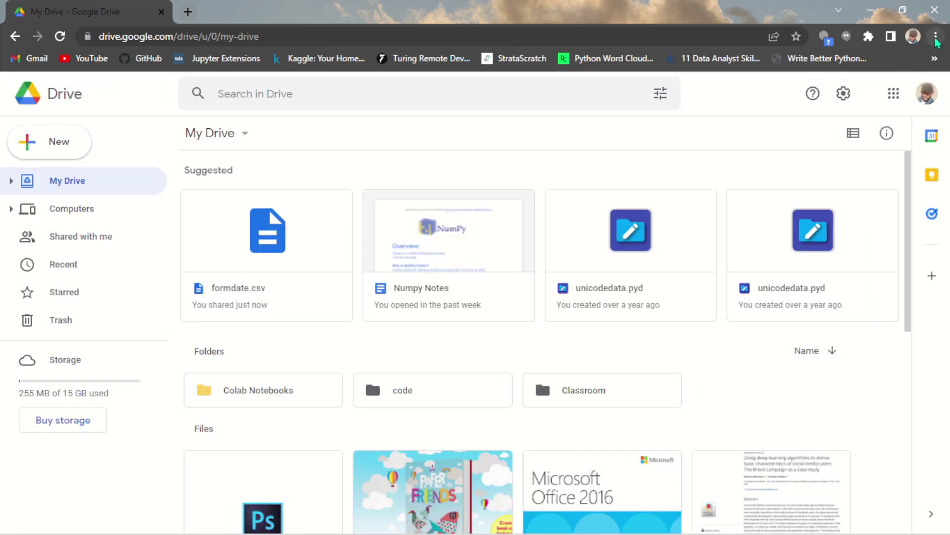
{"action": "left_click", "coordinate": [935, 36]}
{"action": "left_click", "coordinate": [858, 94]}
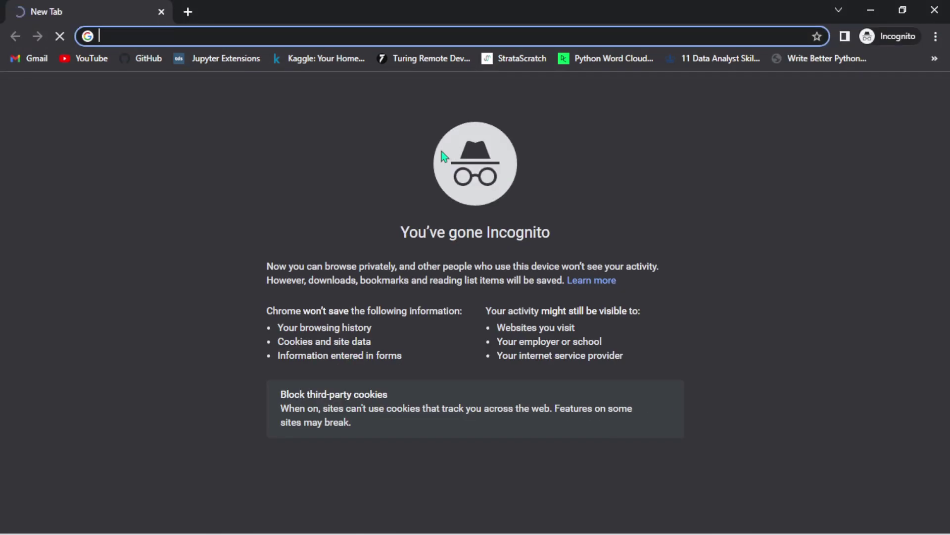
{"action": "key", "text": "ctrl+v"}
{"action": "key", "text": "Return"}
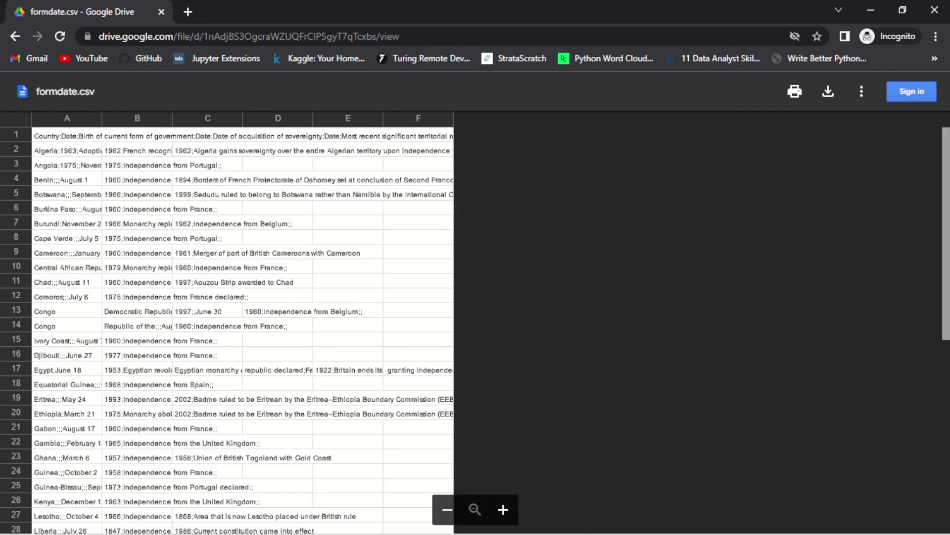
- Download formdate.csv from the Incognito preview, saved as formdate (2).csv in Downloads
{"action": "scroll", "coordinate": [228, 322], "scroll_direction": "down", "scroll_amount": 7}
{"action": "scroll", "coordinate": [552, 272], "scroll_direction": "up", "scroll_amount": 7}
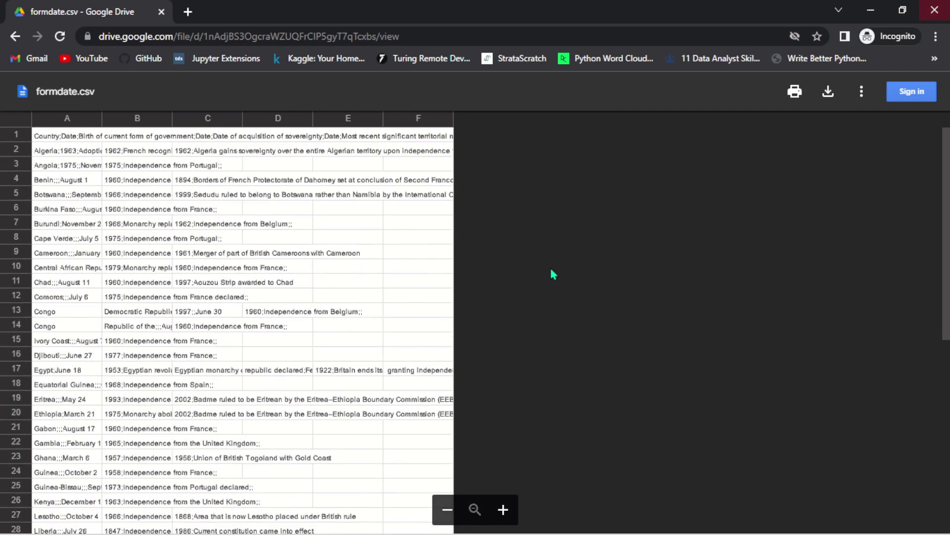
{"action": "left_click", "coordinate": [447, 509]}
{"action": "left_click", "coordinate": [501, 512]}
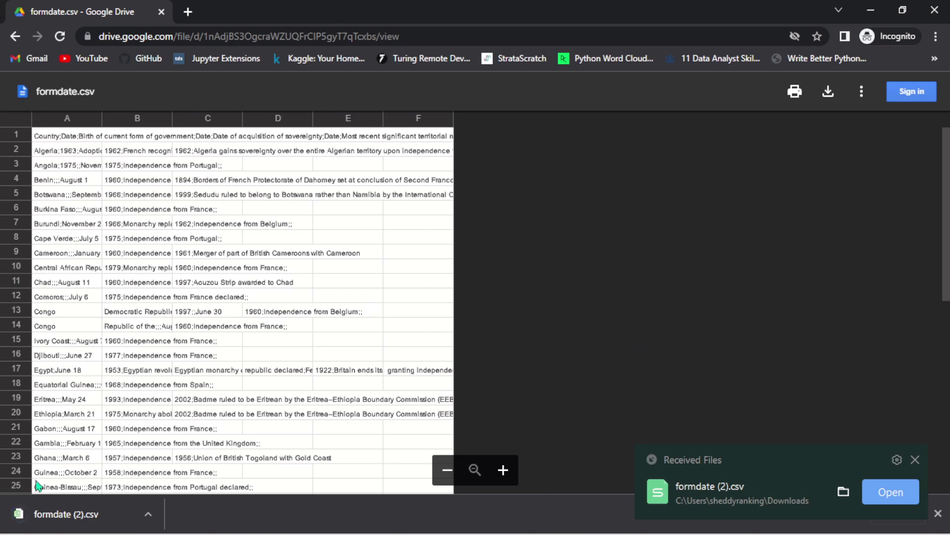
{"action": "left_click", "coordinate": [148, 513]}
{"action": "left_click", "coordinate": [148, 514]}
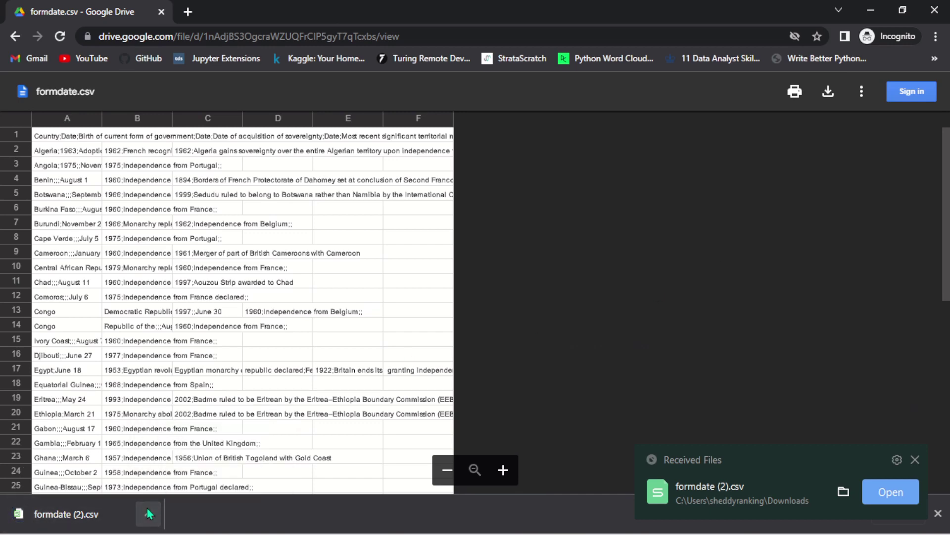
- Close the Incognito window to return to the regular My Drive page
{"action": "left_click", "coordinate": [935, 11]}
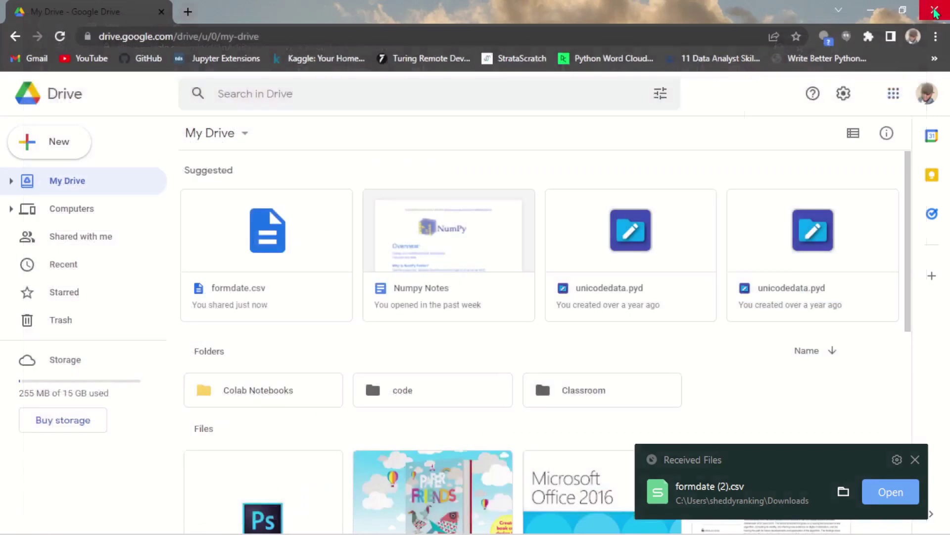